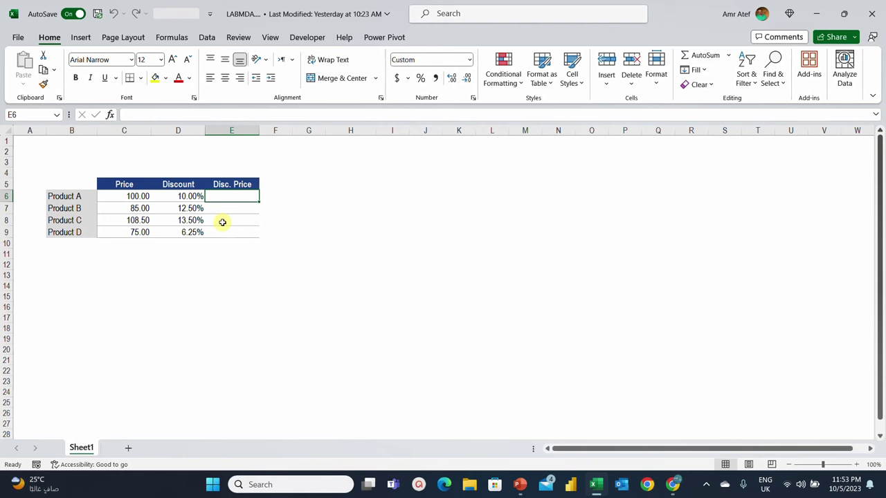
# Enter the formula =C6*(1-D6) in E6 to calculate Product A's discounted price.
pyautogui.write('=')
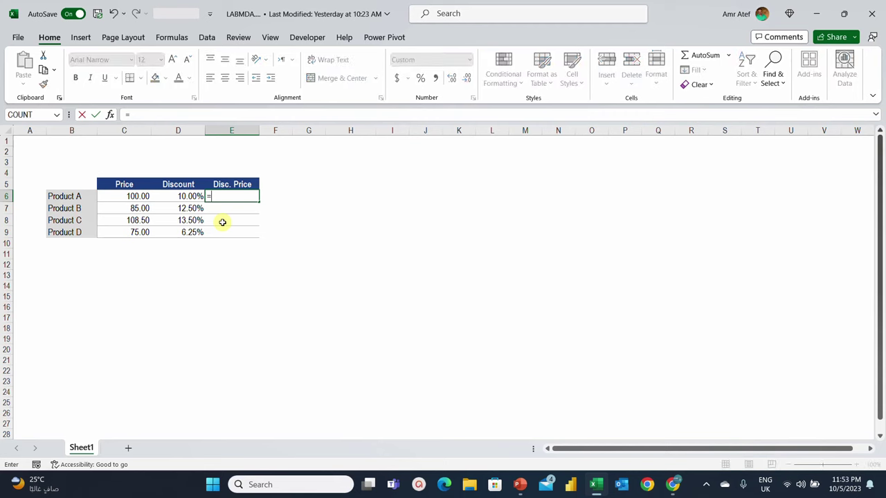
pyautogui.click(134, 199)
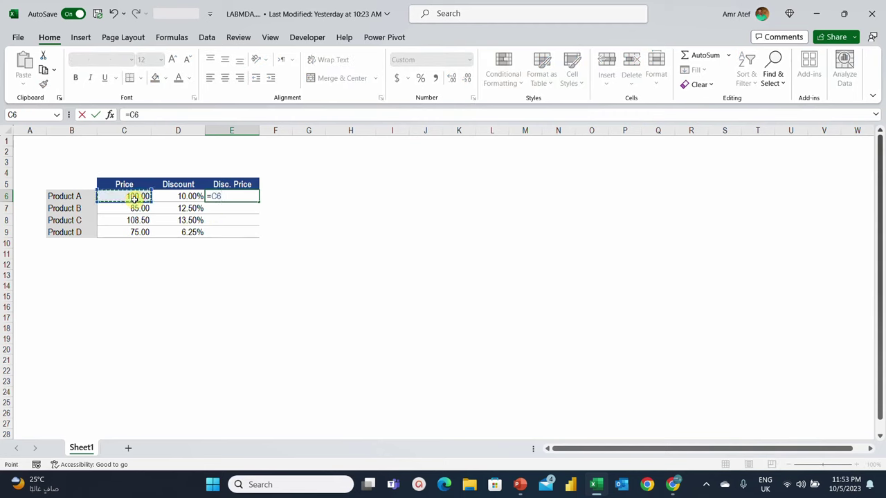
pyautogui.write('*(1-')
pyautogui.click(183, 197)
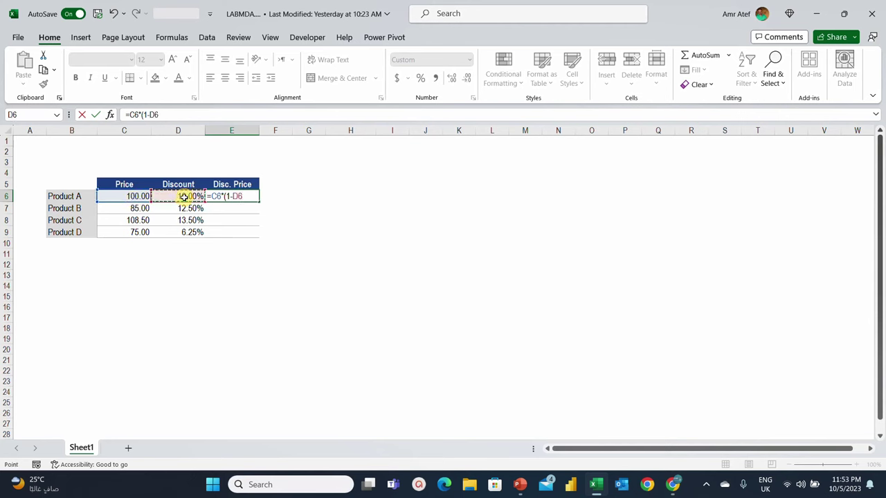
pyautogui.write(')')
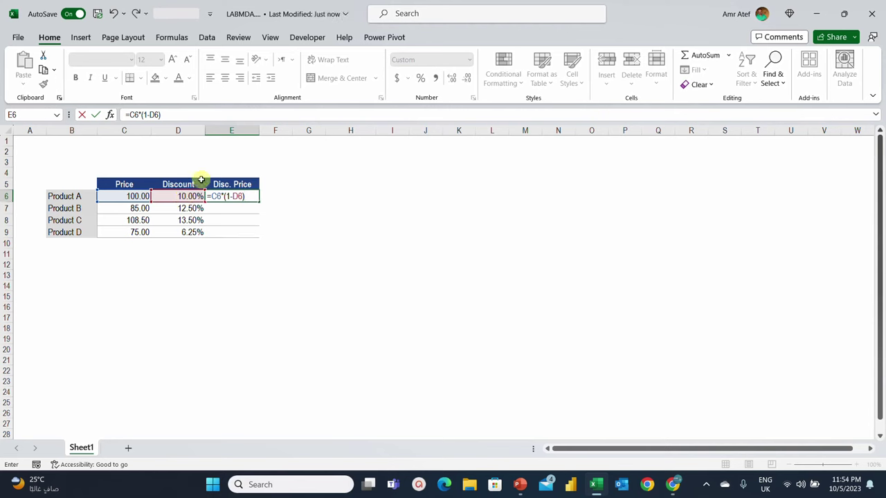
pyautogui.hotkey('ctrl', 'Return')
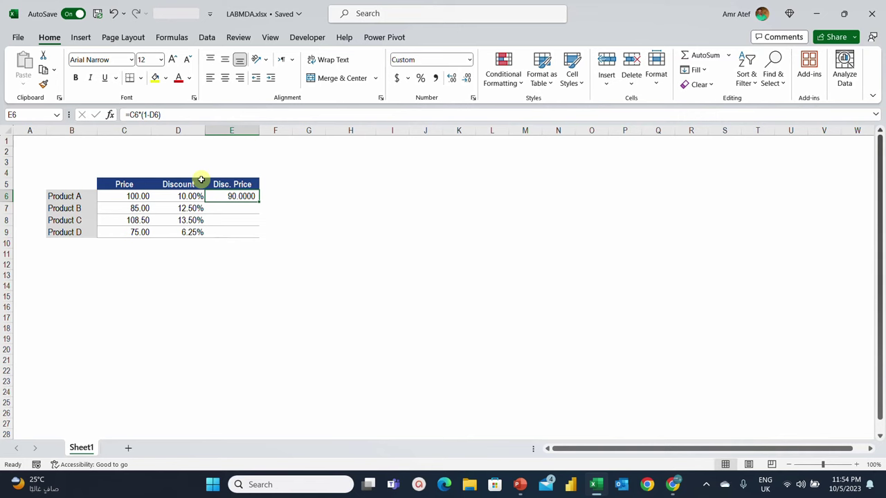
# Copy the discounted-price formula from E6 into E7 for Product B, and clear E7 again.
pyautogui.hotkey('ctrl', 'c')
pyautogui.press('Down')
pyautogui.hotkey('ctrl', 'v')
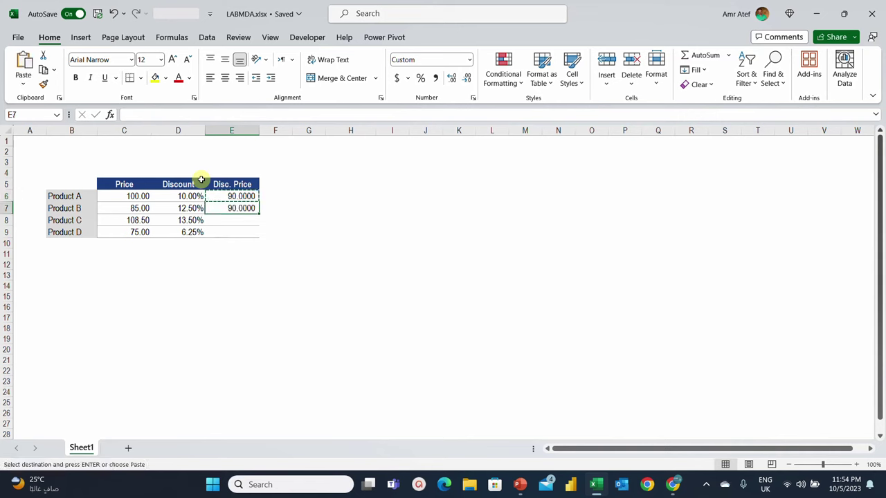
pyautogui.press('Escape')
pyautogui.press('Down')
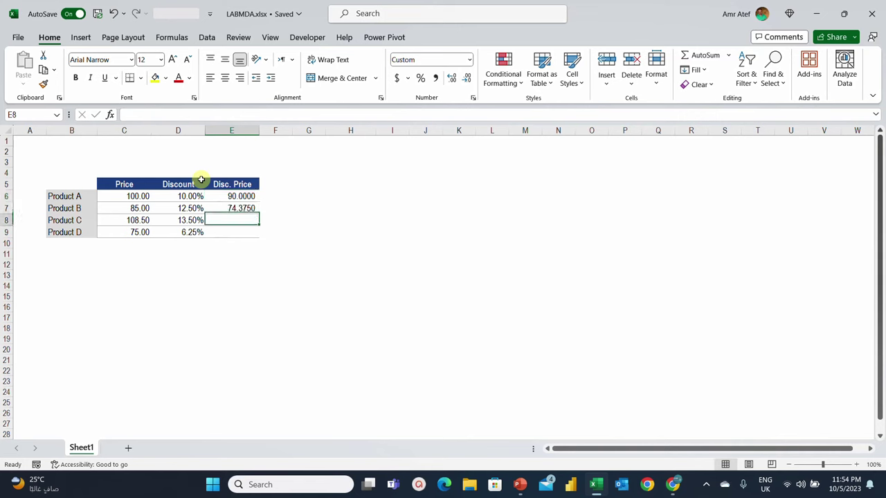
pyautogui.press('Up')
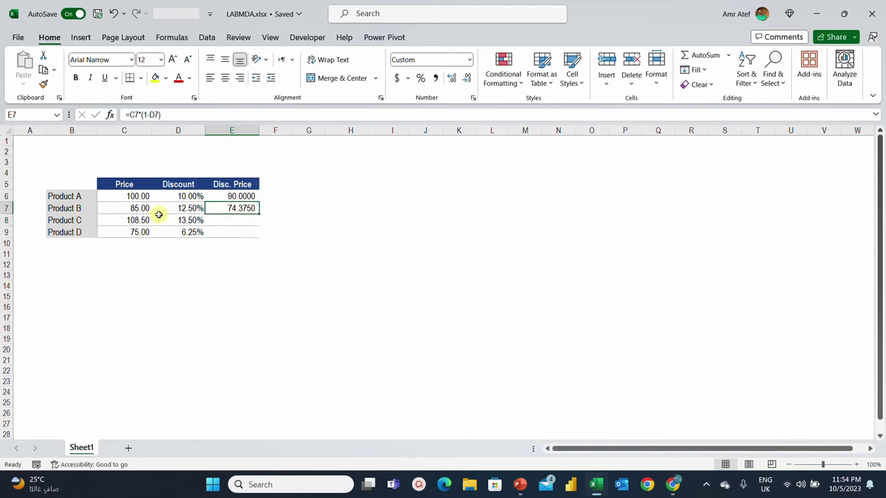
pyautogui.click(132, 208)
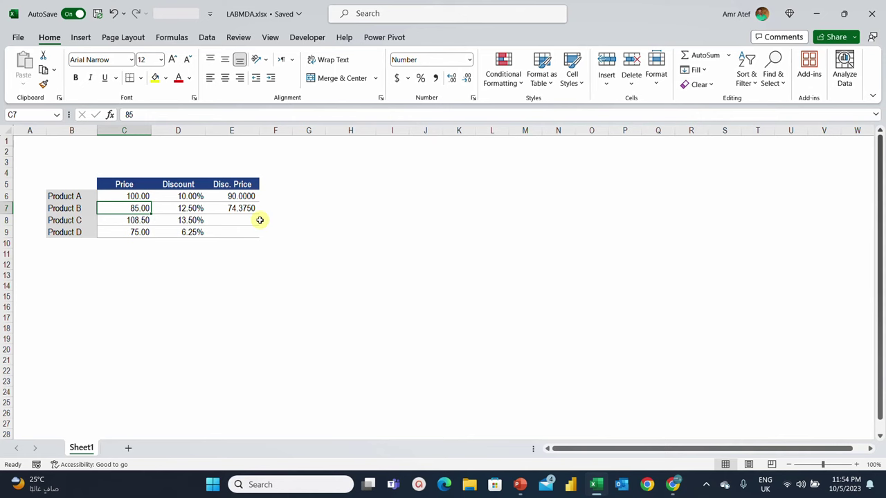
pyautogui.click(245, 208)
pyautogui.press('Delete')
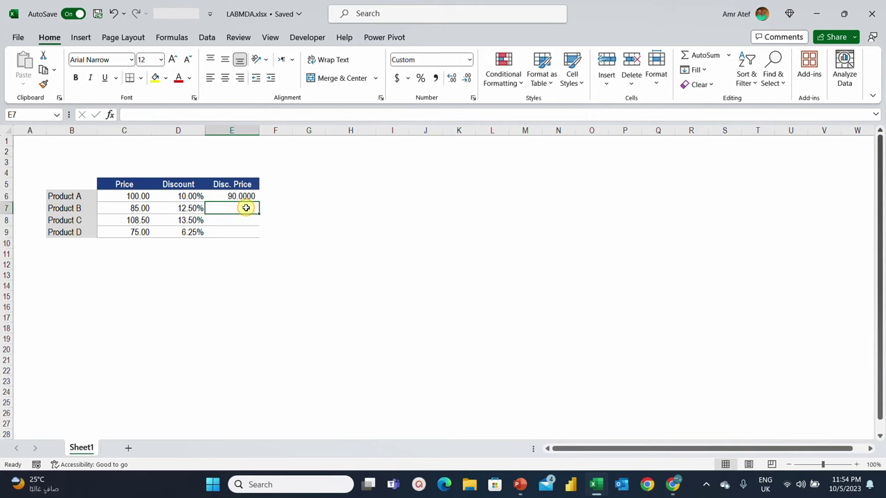
# Wrap Product A's discounted-price formula in E6 in ROUND with 2 digits, giving =ROUND(C6*(1-D6),2).
pyautogui.press('Up')
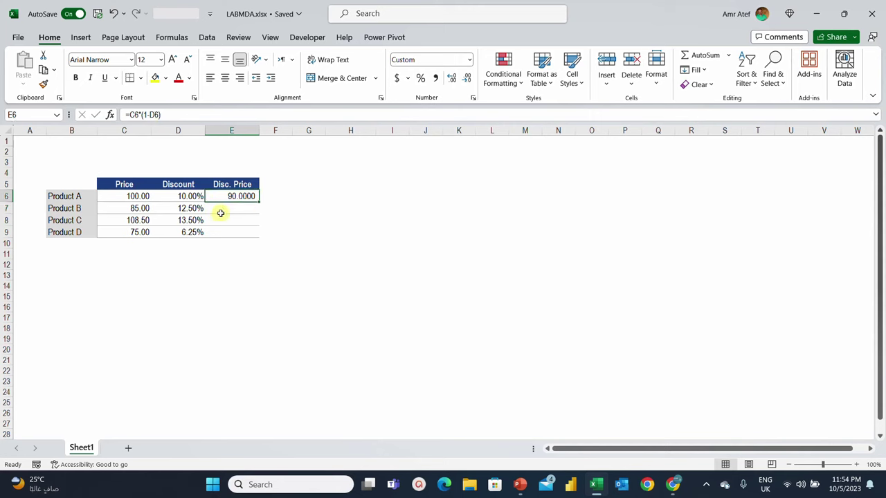
pyautogui.click(128, 114)
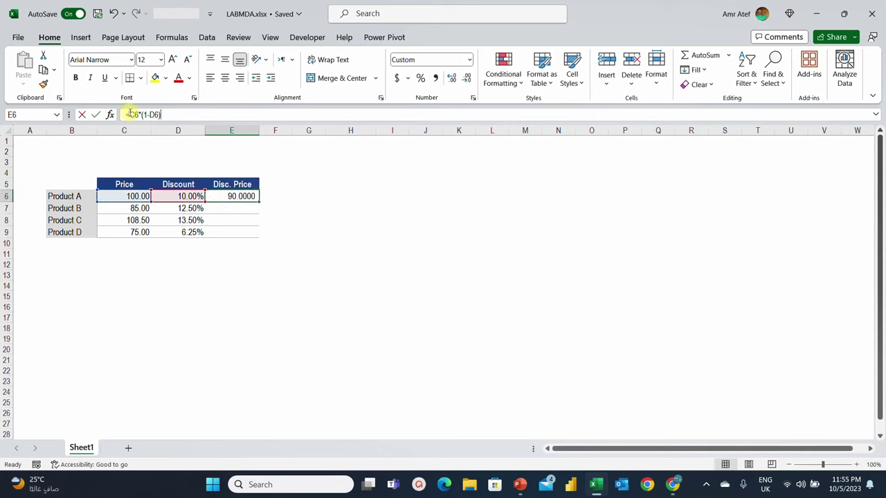
pyautogui.write('Roun')
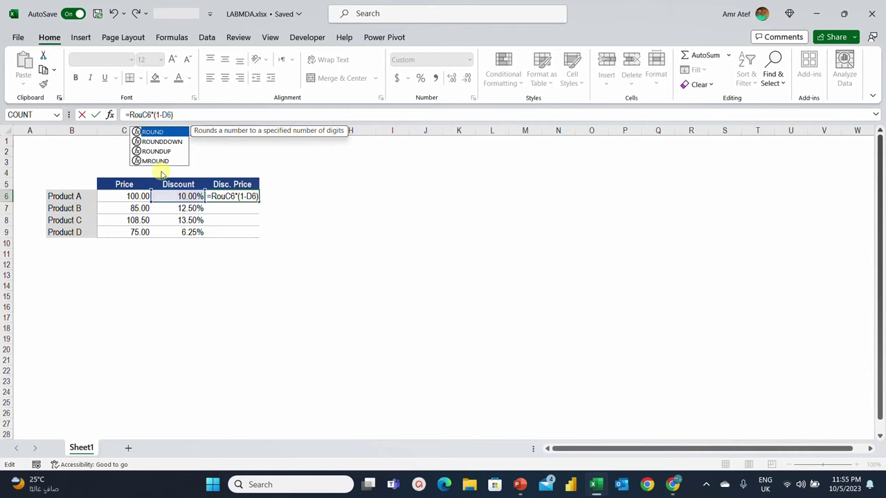
pyautogui.write('d(')
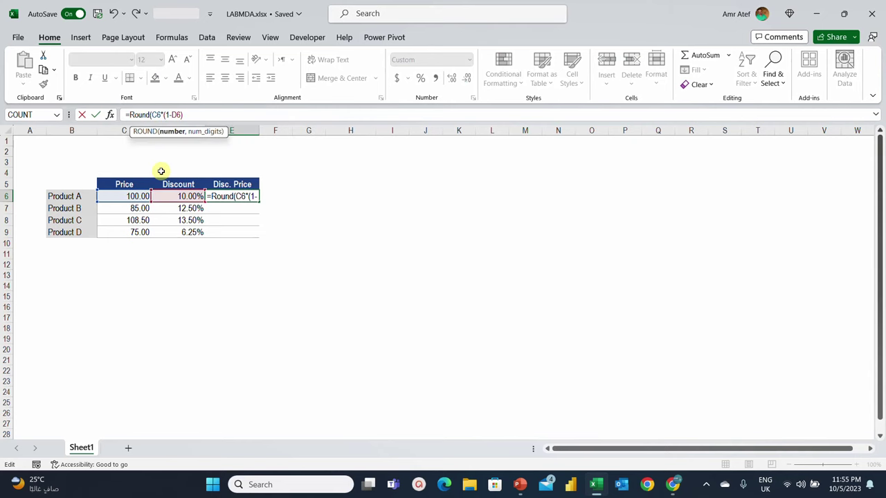
pyautogui.click(199, 115)
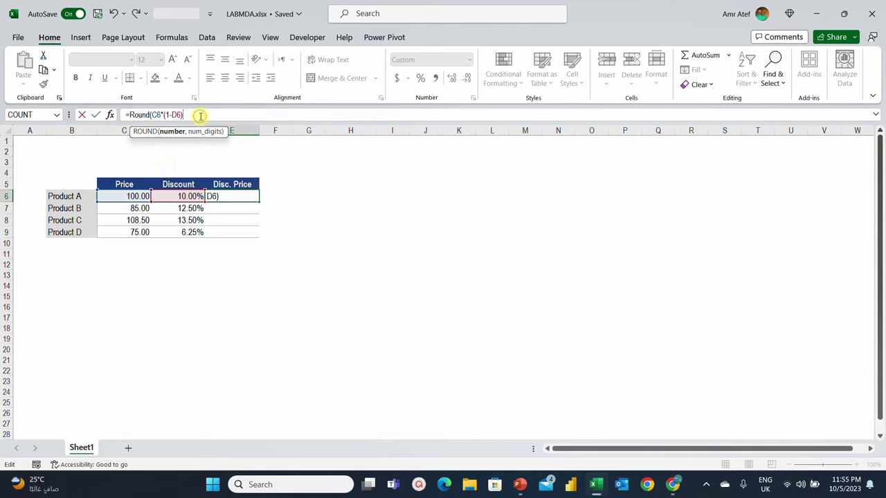
pyautogui.write(',2')
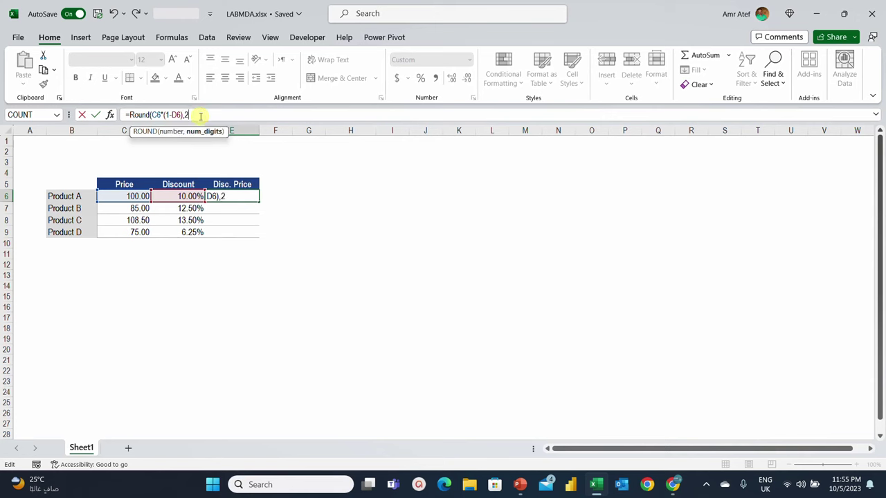
pyautogui.write(')')
pyautogui.hotkey('ctrl', 'Return')
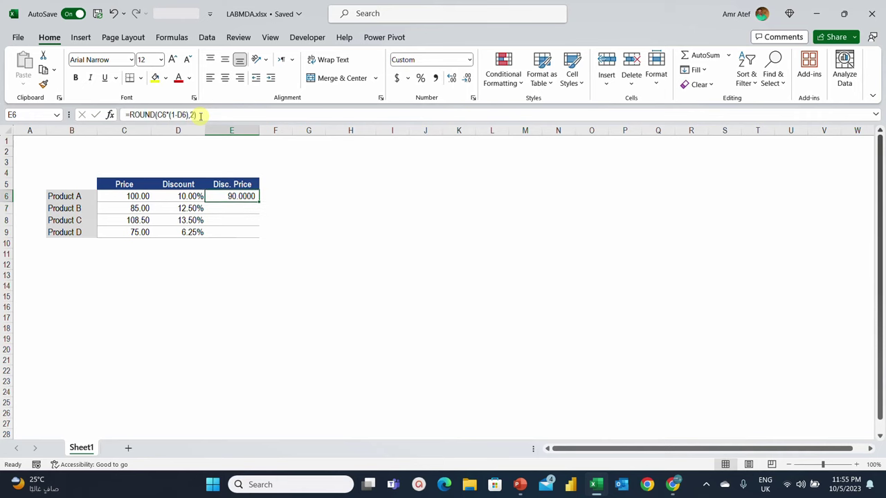
# Fill the rounded discounted-price formula from E6 down to E7 for Product B.
pyautogui.hotkey('shift', 'Down')
pyautogui.hotkey('ctrl', 'd')
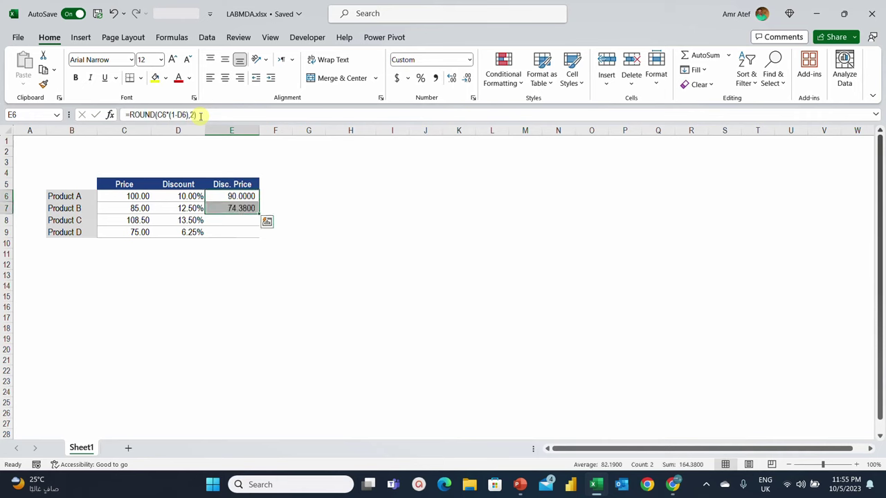
pyautogui.press('Down')
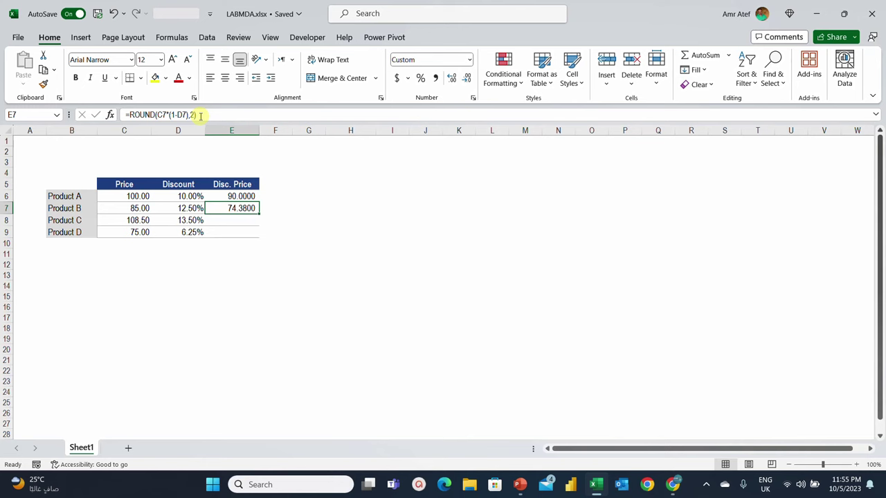
pyautogui.click(243, 197)
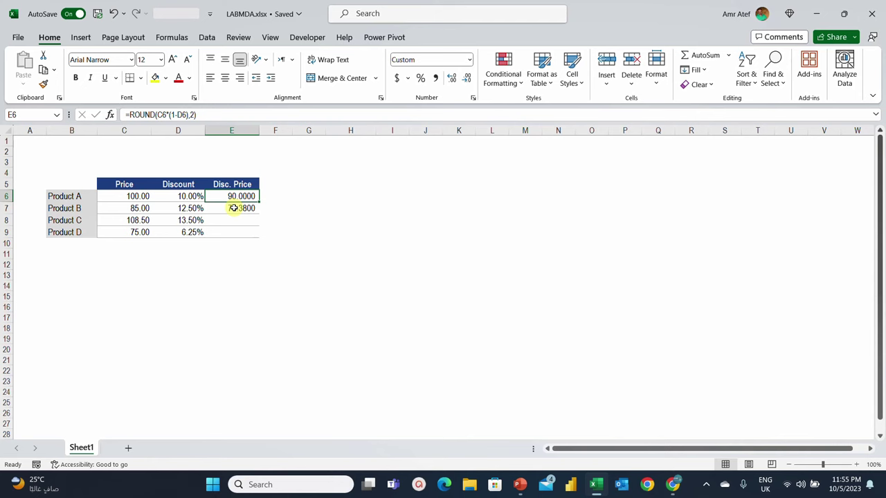
pyautogui.press('Down')
pyautogui.press('Down')
pyautogui.press('Down')
pyautogui.press('Down')
pyautogui.press('Down')
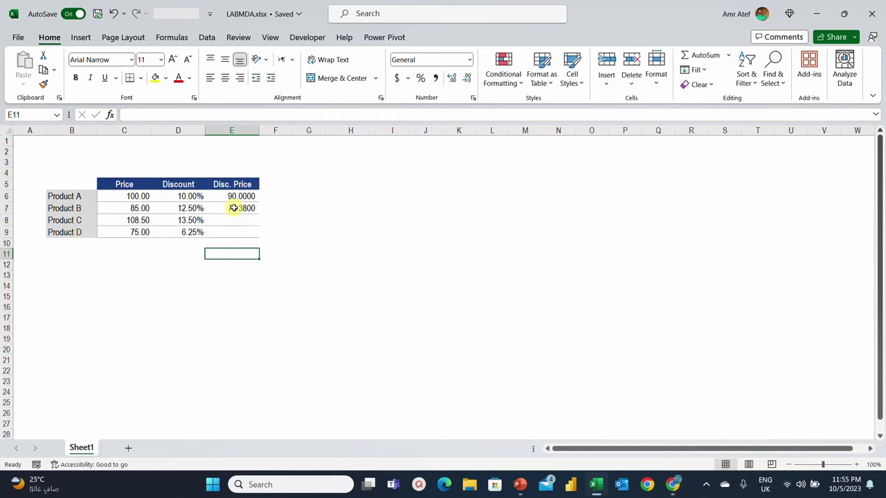
pyautogui.write('=la')
pyautogui.press('Tab')
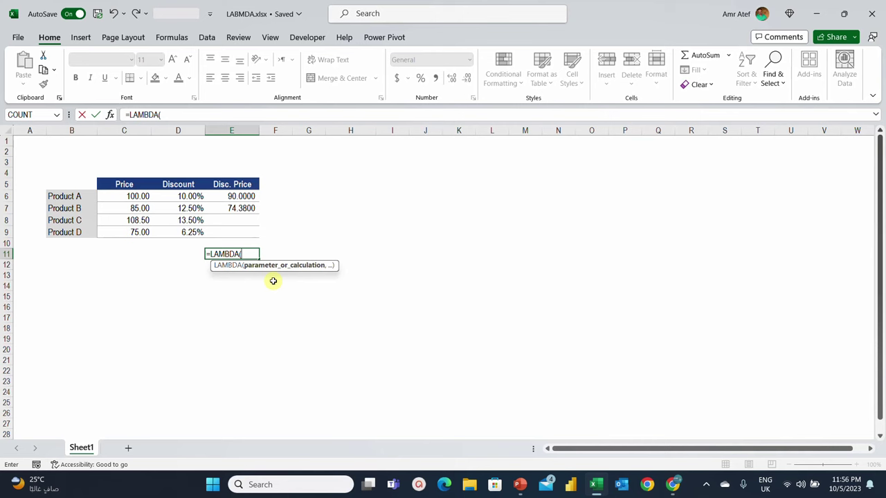
pyautogui.press('Escape')
# Open the ROUND formula in E6 to examine its price and discount references, leaving it as it is.
pyautogui.click(239, 195)
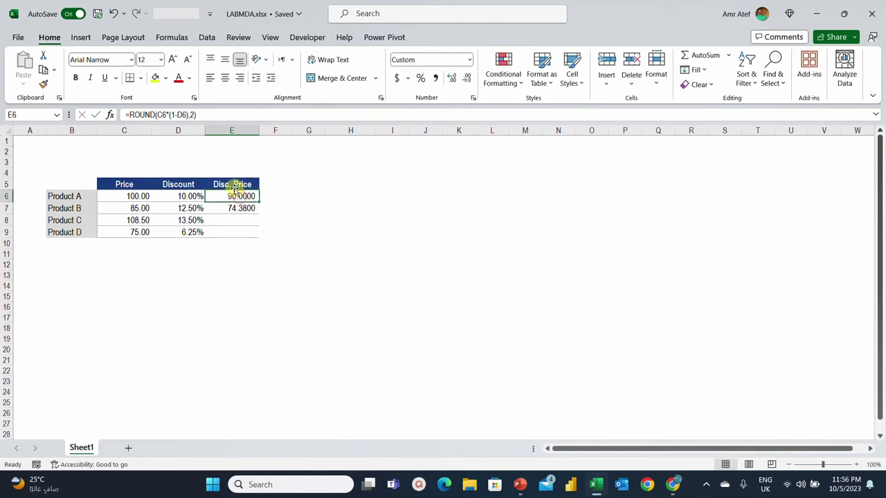
pyautogui.click(159, 115)
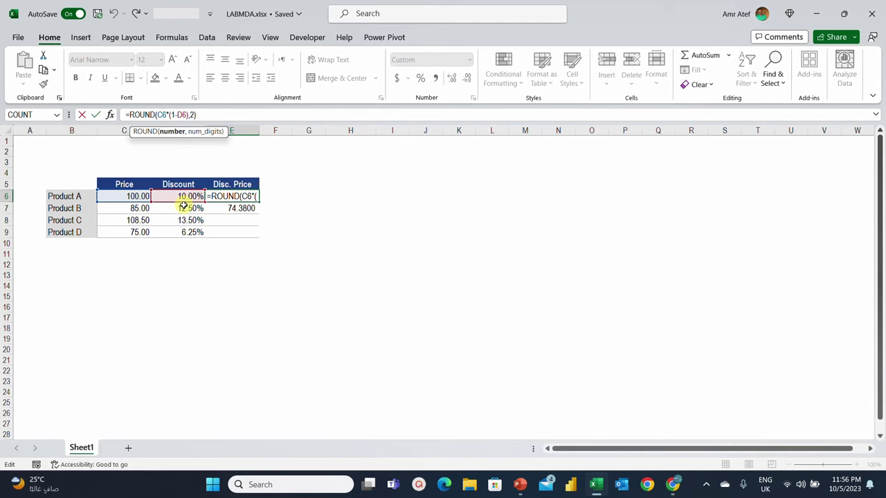
pyautogui.press('Return')
# Start a LAMBDA formula in E12 with parameters P and D and the calculation ROUND(C6*(1-D6),2).
pyautogui.press('Down')
pyautogui.press('Down')
pyautogui.press('Down')
pyautogui.press('Down')
pyautogui.press('Down')
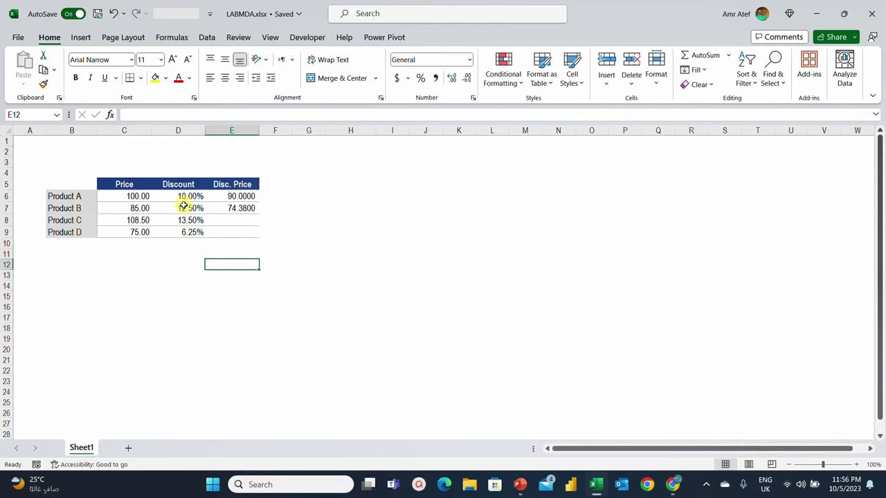
pyautogui.write('=LAMBDA(')
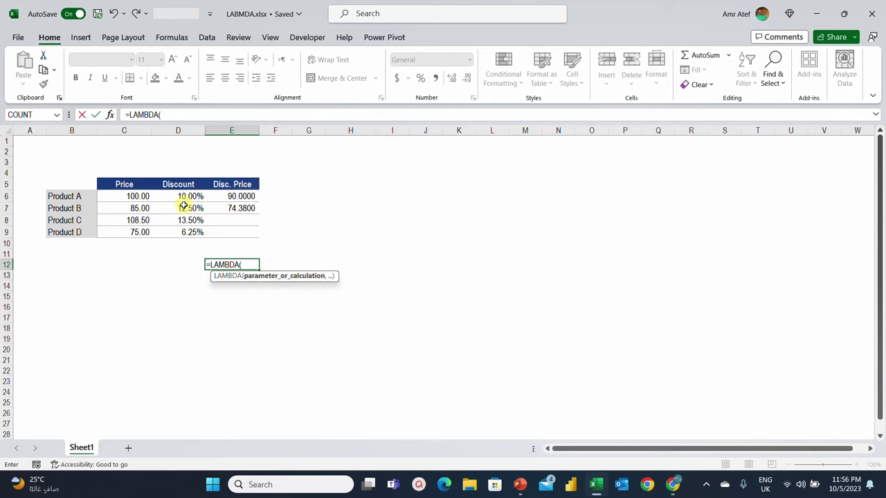
pyautogui.write('P,')
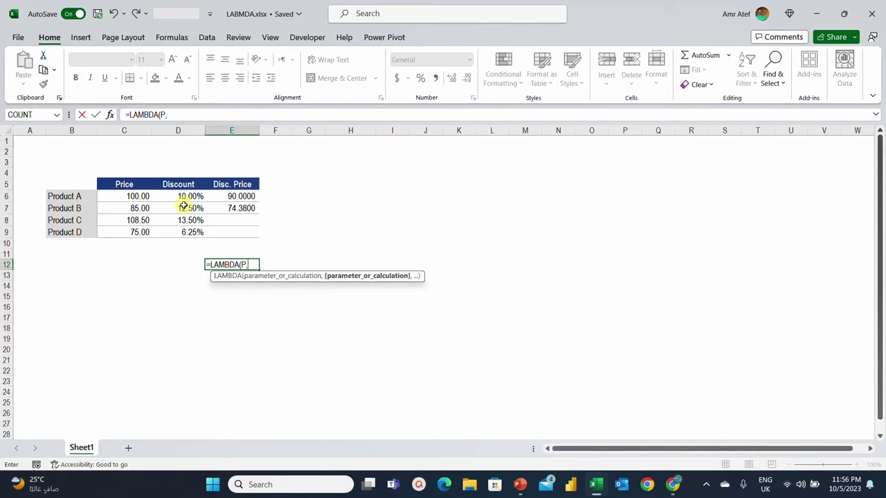
pyautogui.write('D')
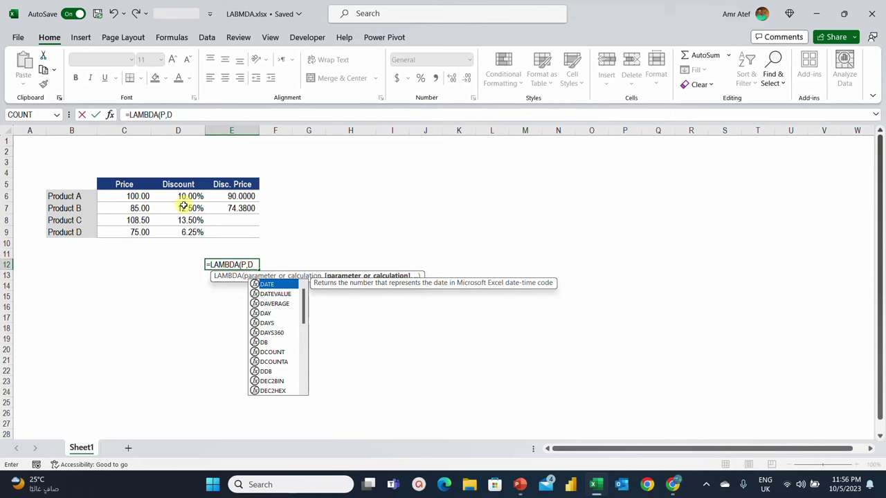
pyautogui.write(',')
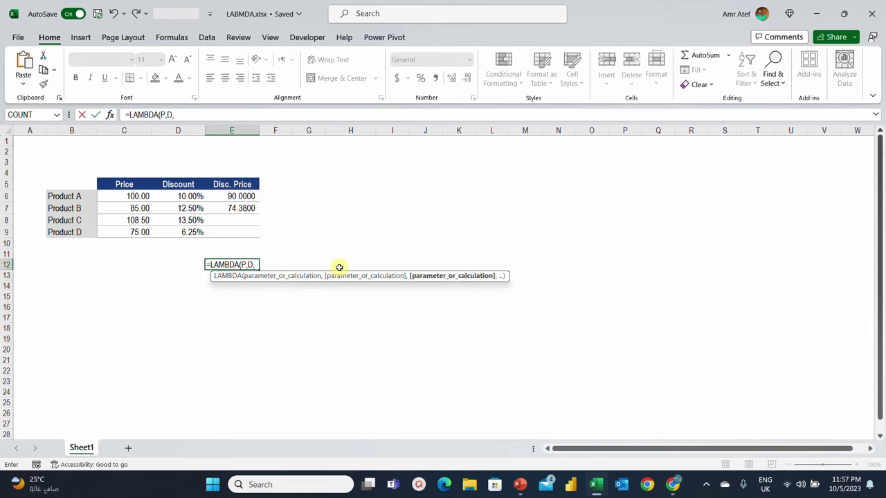
pyautogui.write('ROUND(C6*(1-D6),2)')
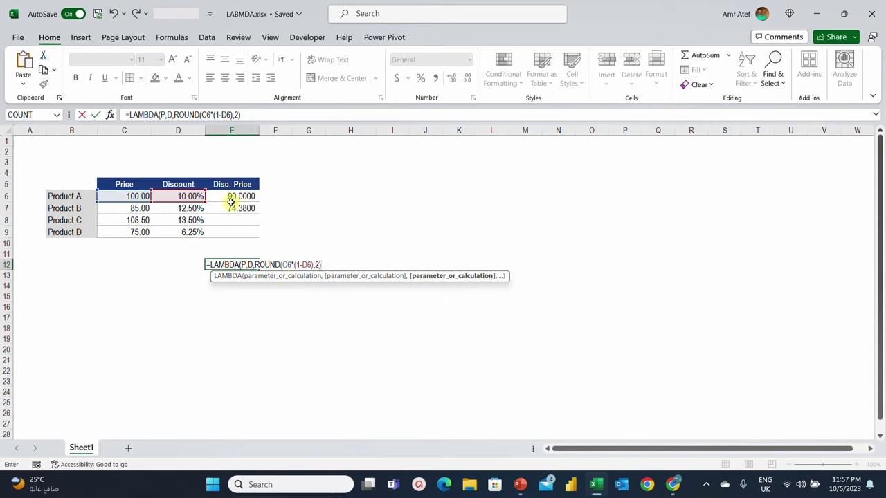
# Replace C6 with P and D6 with D in the calculation, and enter E12 as =LAMBDA(P,D,ROUND(P*(1-D),2)).
pyautogui.doubleClick(288, 264)
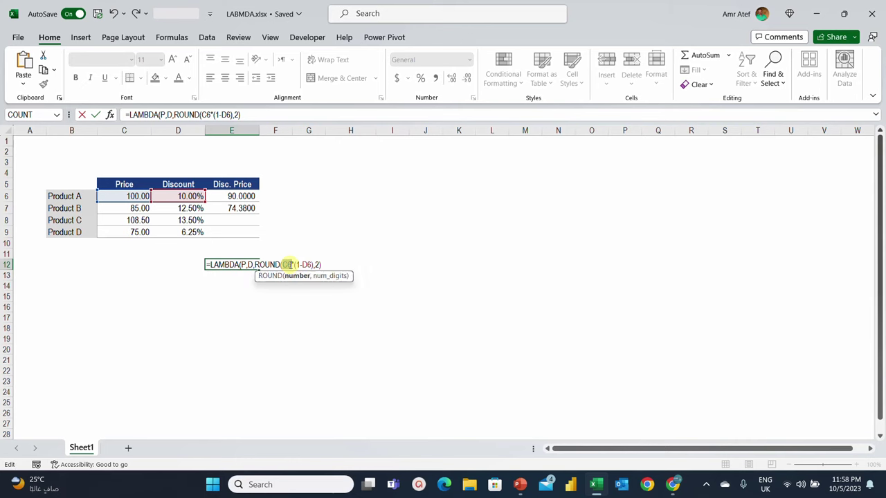
pyautogui.write('P')
pyautogui.doubleClick(303, 264)
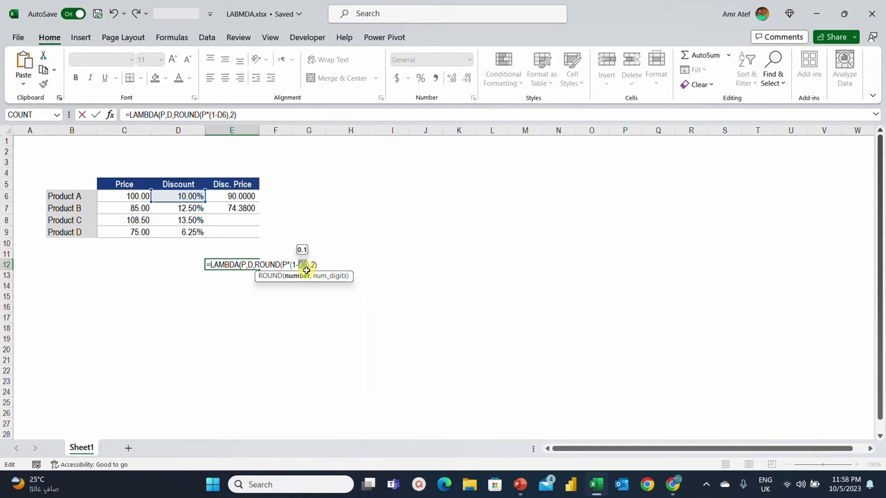
pyautogui.write('D')
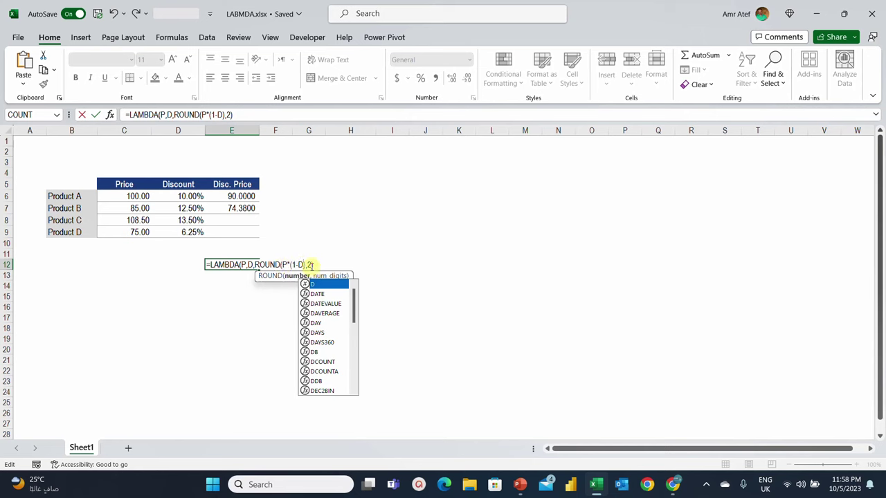
pyautogui.click(318, 265)
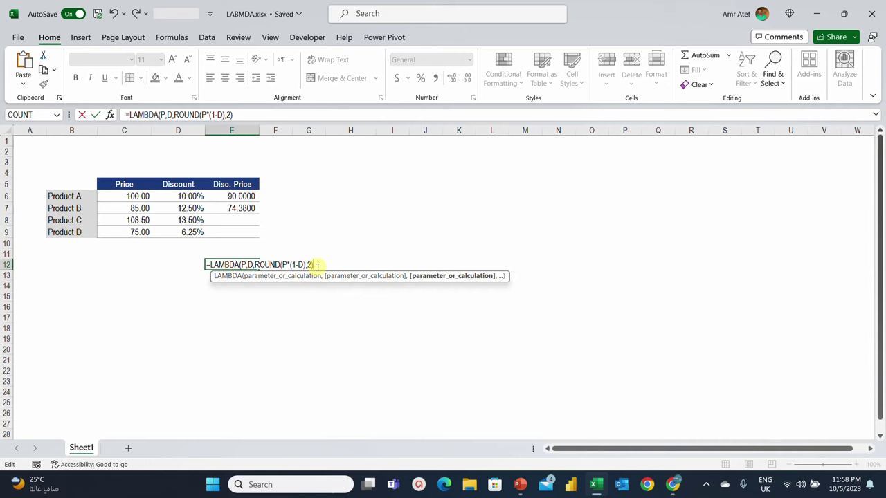
pyautogui.write(')')
pyautogui.press('Return')
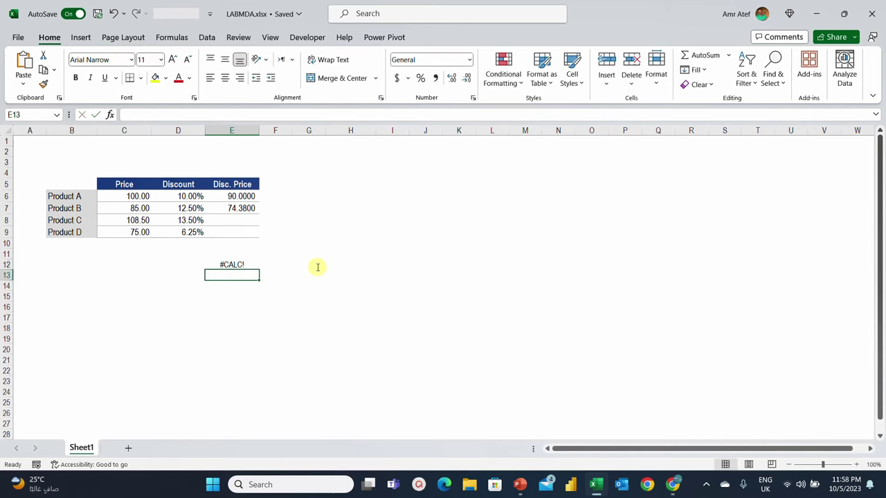
# Append the test arguments (C7,D7) to the LAMBDA formula in E12, giving =LAMBDA(P,D,ROUND(P*(1-D),2))(C7,D7).
pyautogui.press('Up')
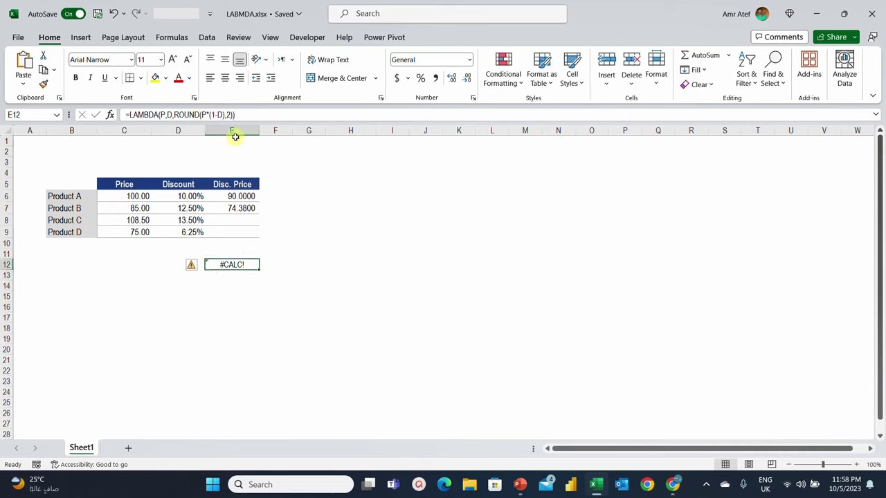
pyautogui.click(236, 114)
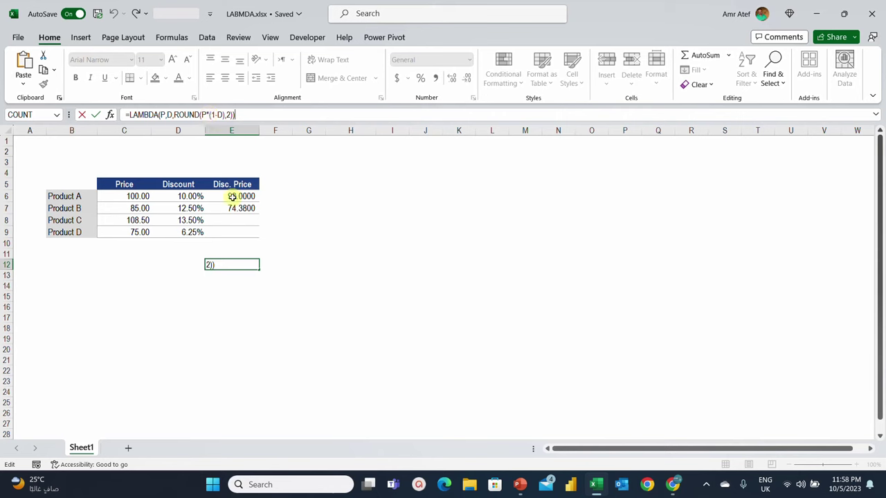
pyautogui.click(246, 270)
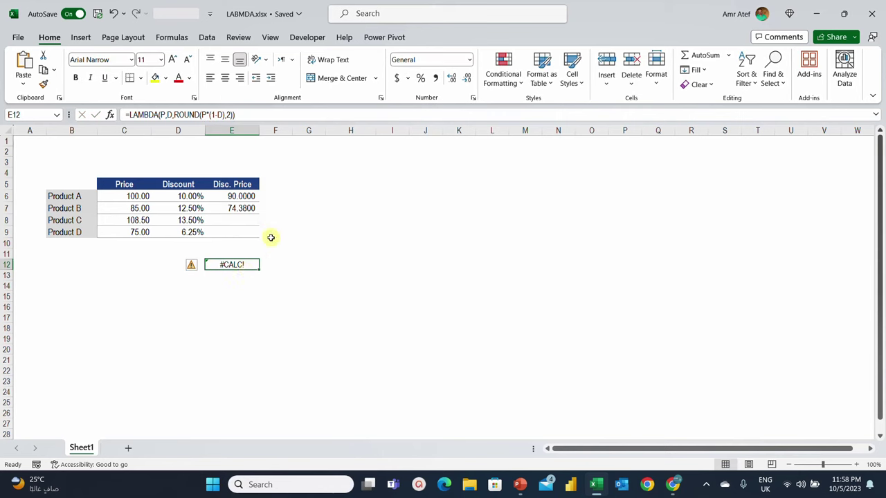
pyautogui.doubleClick(250, 264)
pyautogui.click(316, 264)
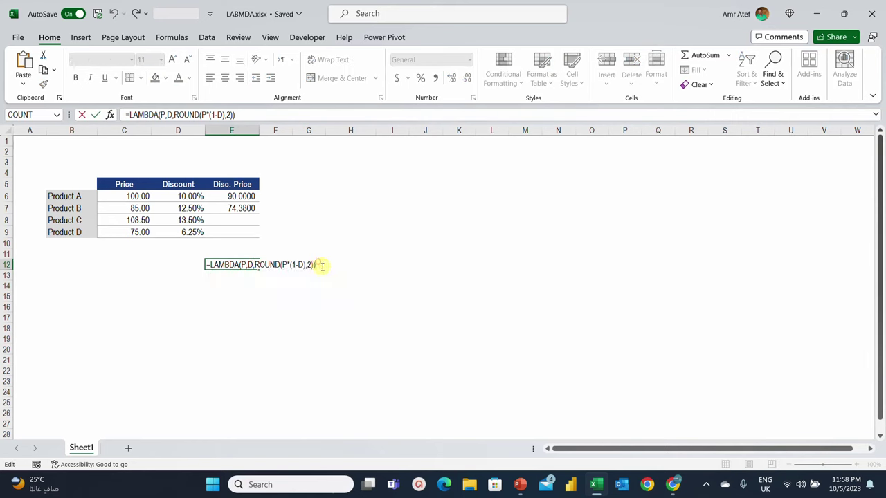
pyautogui.write('(')
pyautogui.click(133, 208)
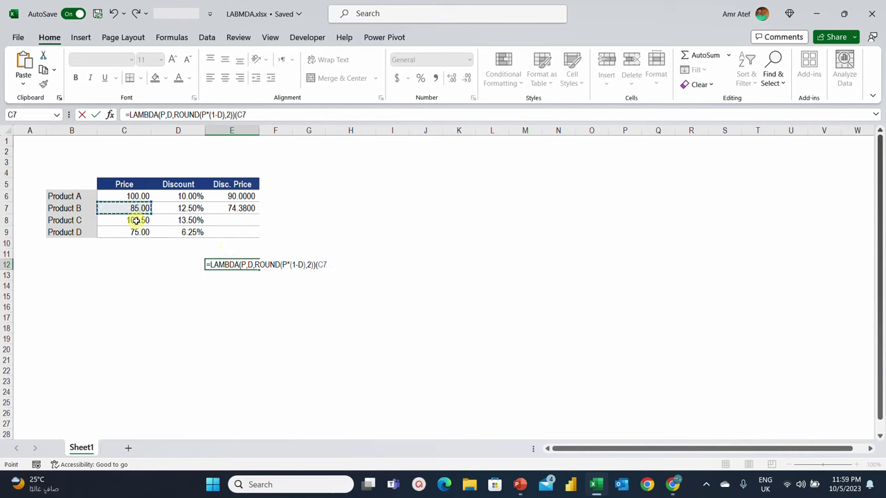
pyautogui.write(',')
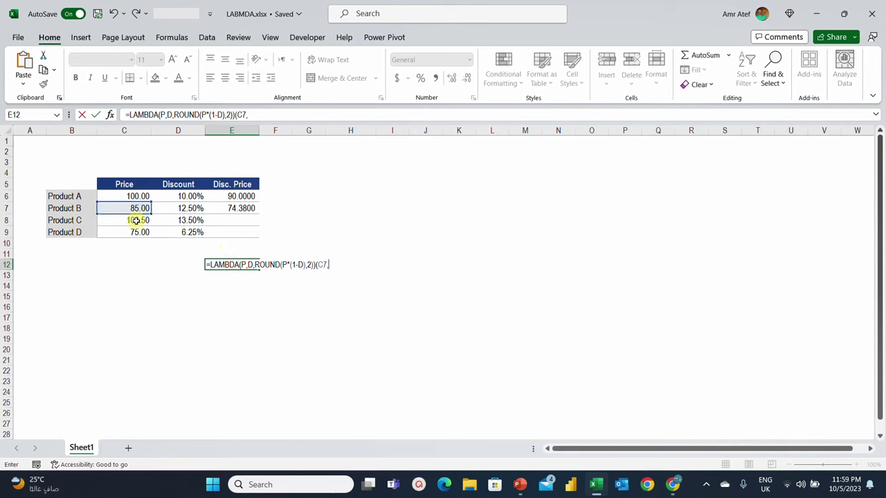
pyautogui.click(178, 209)
pyautogui.write(')')
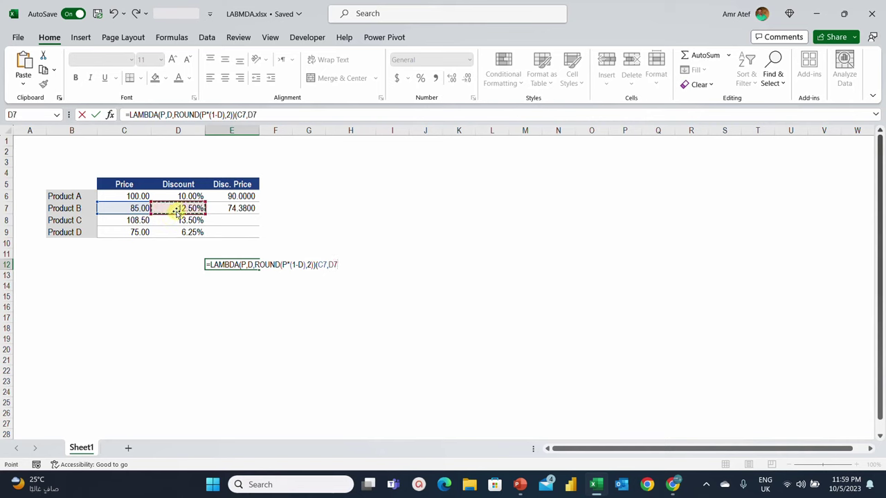
pyautogui.press('Return')
pyautogui.press('Up')
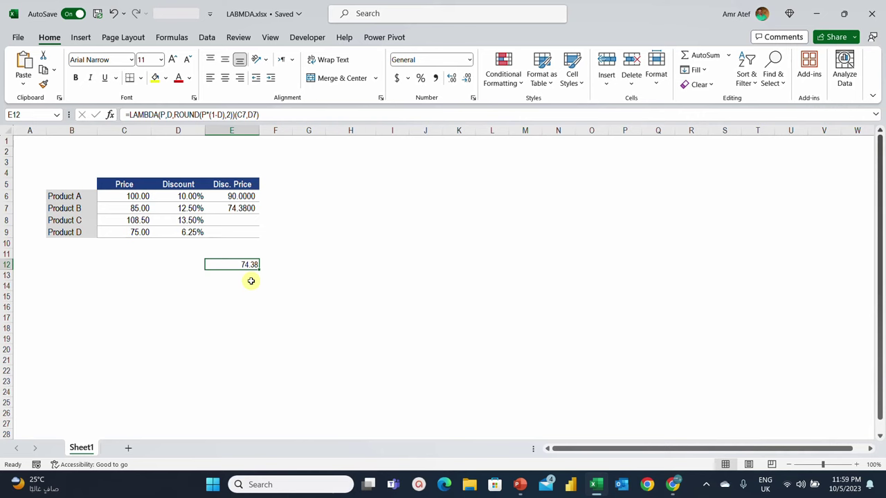
# Copy the LAMBDA definition from the formula in E12 without its (C7,D7) arguments, leaving the cell as it is.
pyautogui.click(247, 208)
pyautogui.click(251, 263)
pyautogui.doubleClick(131, 114)
pyautogui.moveTo(176, 116); pyautogui.dragTo(235, 115)
pyautogui.hotkey('ctrl', 'c')
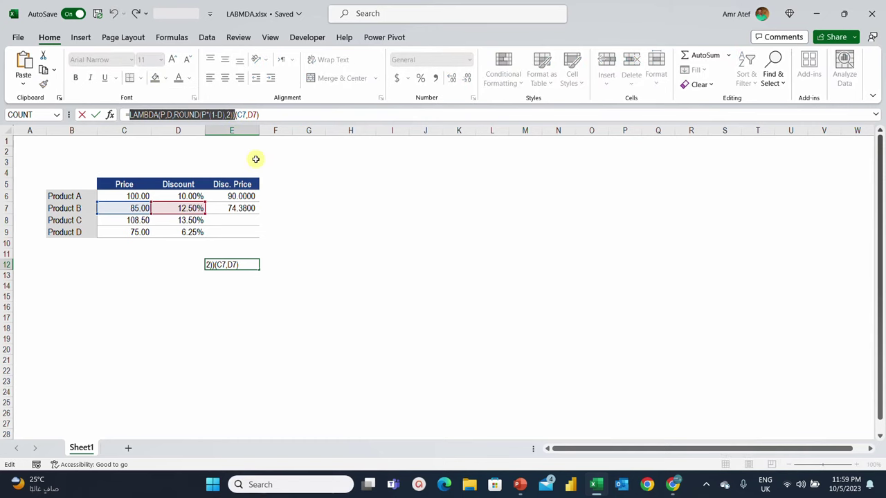
pyautogui.hotkey('ctrl', 'Return')
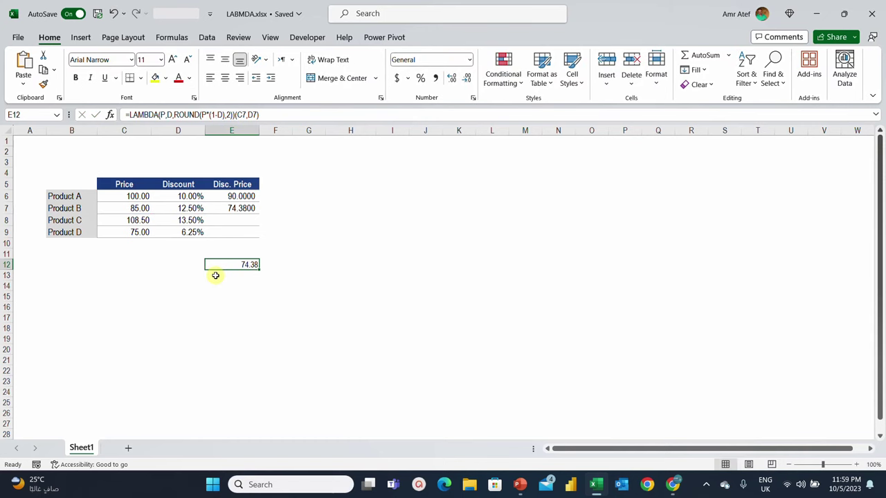
# Define the workbook-scoped name DiscPrice with the copied =LAMBDA(P,D,ROUND(P*(1-D),2)) as what it refers to.
pyautogui.click(173, 38)
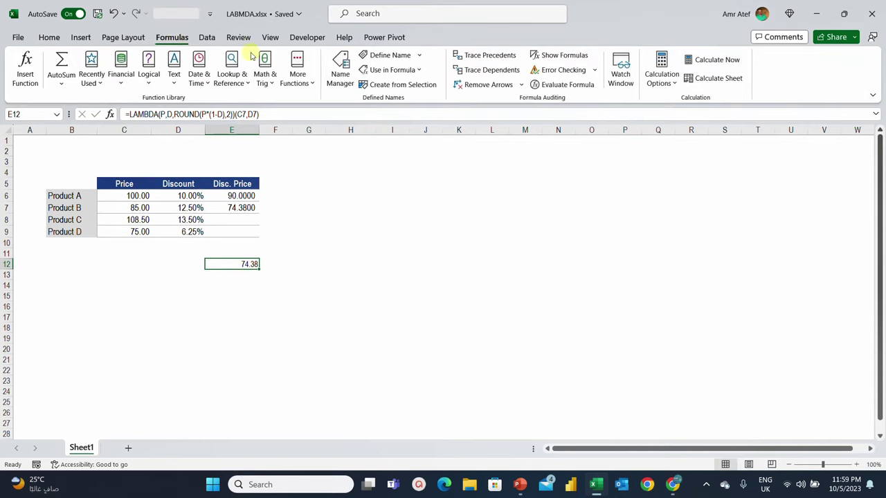
pyautogui.click(386, 56)
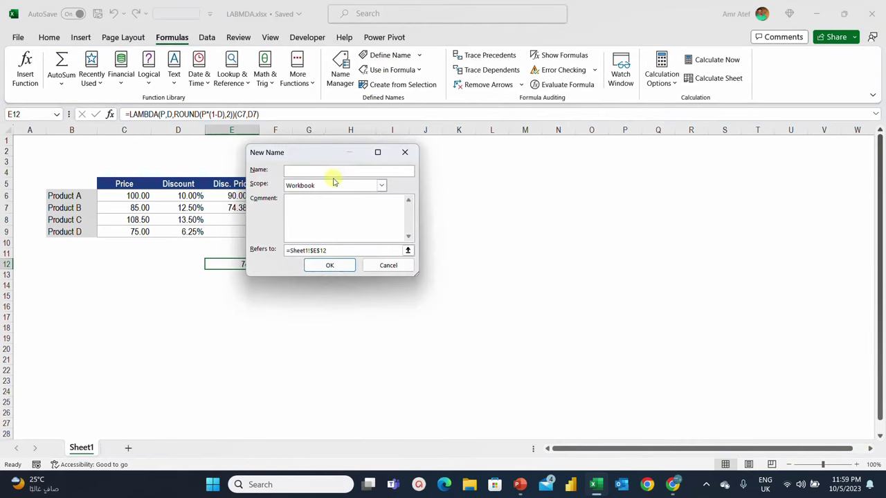
pyautogui.moveTo(297, 155); pyautogui.dragTo(349, 170)
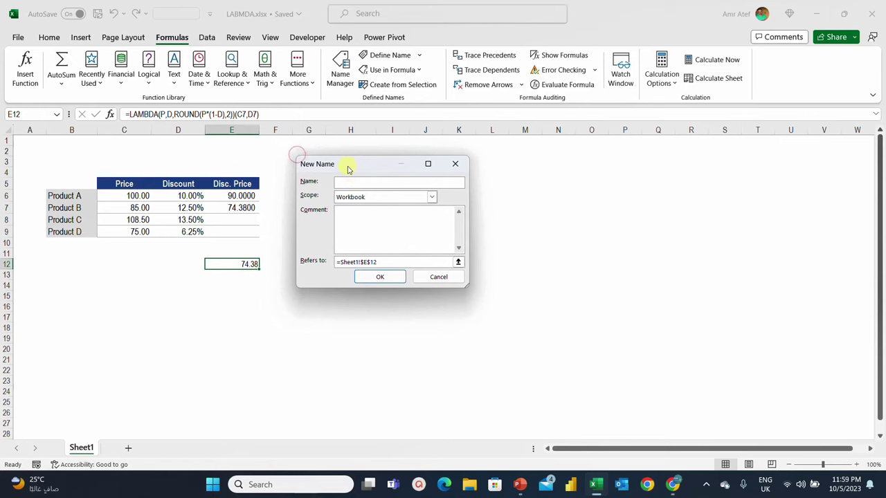
pyautogui.write('DiscPrice')
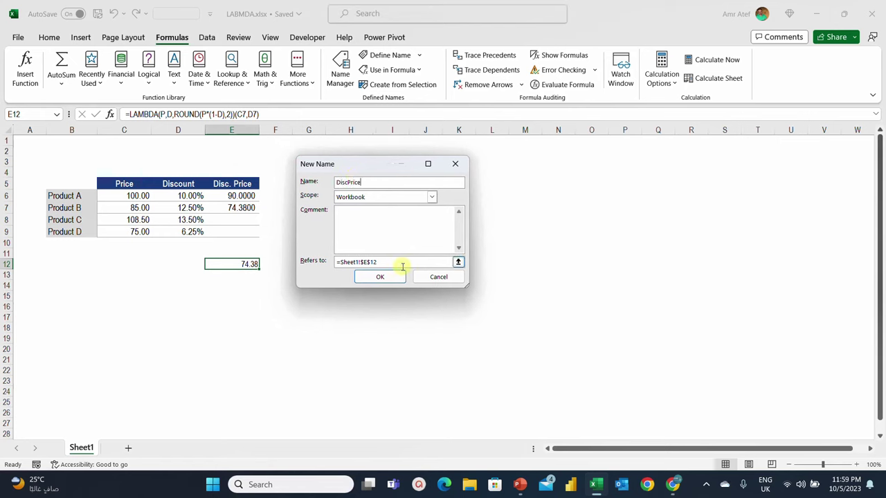
pyautogui.moveTo(384, 261); pyautogui.dragTo(333, 261)
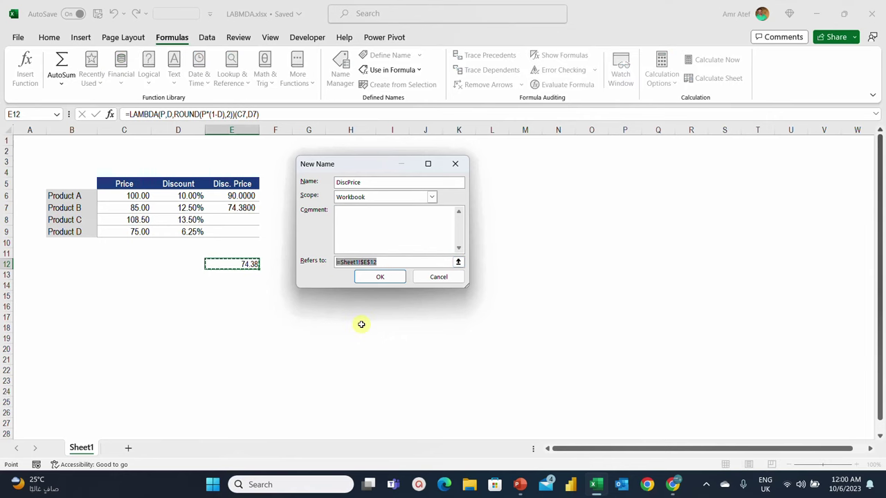
pyautogui.hotkey('ctrl', 'v')
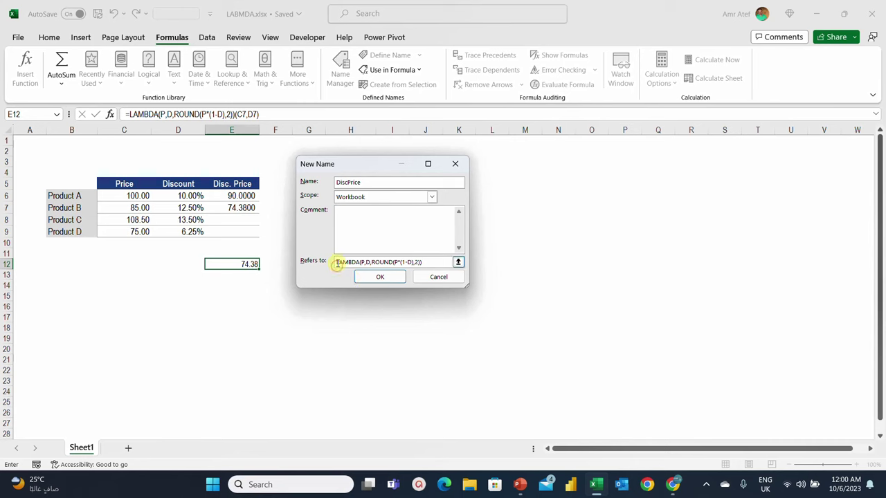
pyautogui.click(391, 277)
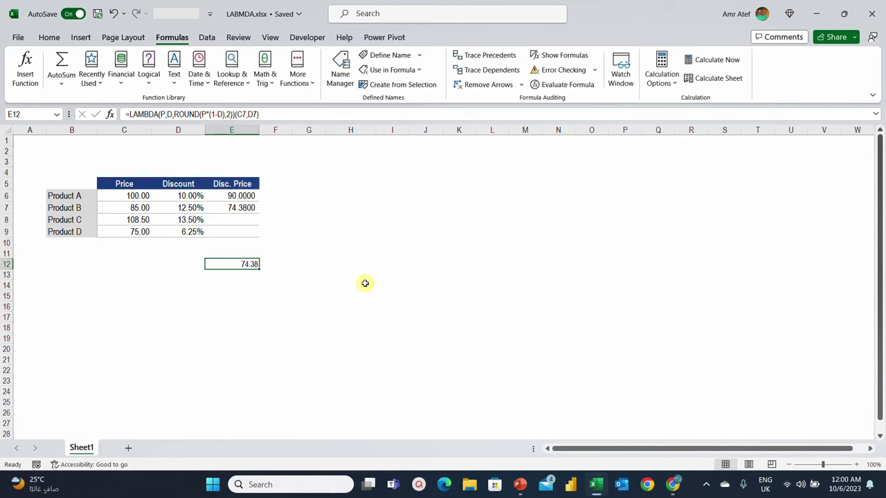
# Clear the old discounted-price formulas for Product A and Product B from E6:E7.
pyautogui.moveTo(233, 196); pyautogui.dragTo(235, 215)
pyautogui.press('Delete')
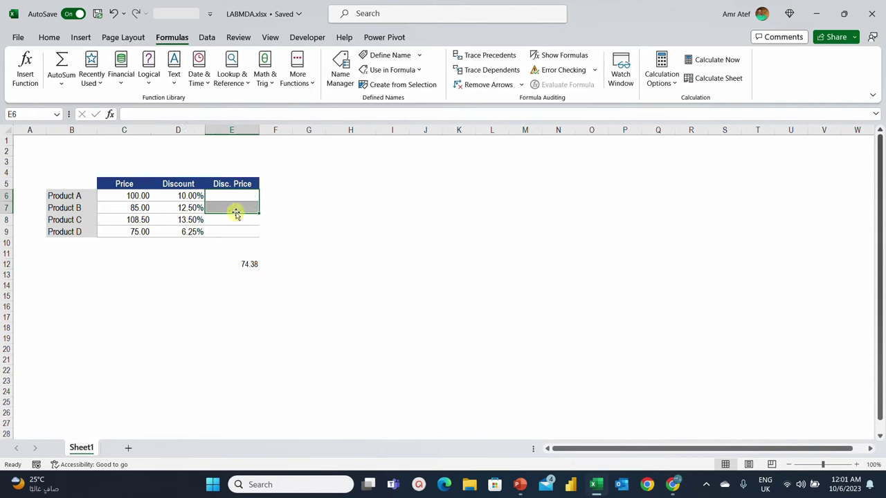
pyautogui.hotkey('shift', 'Up')
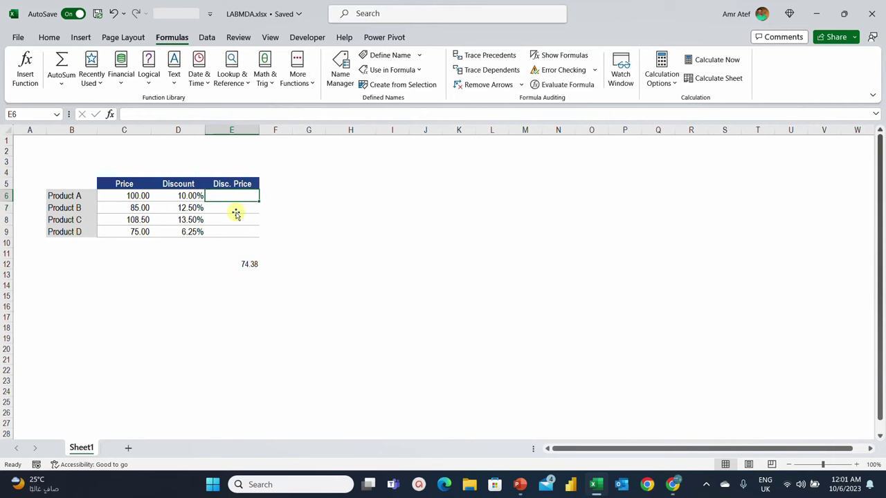
# Enter =DiscPrice(C6,D6) in E6 to calculate Product A's discounted price with the custom function.
pyautogui.write('=')
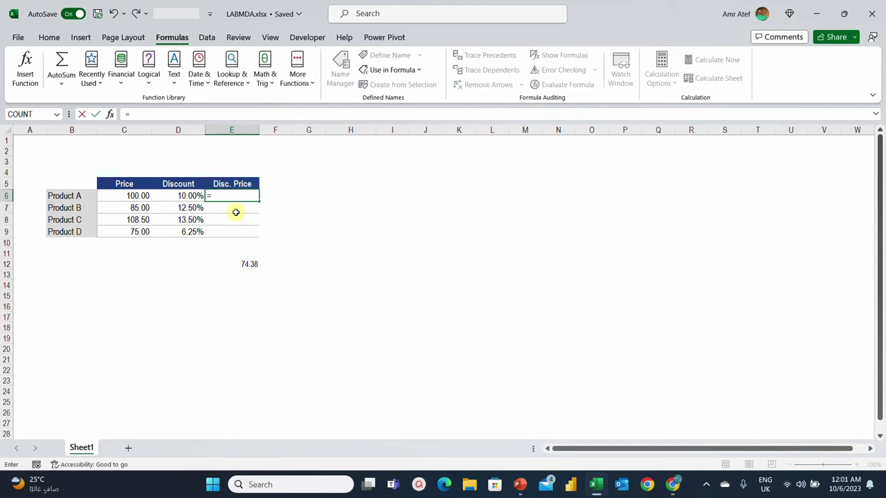
pyautogui.write('dis')
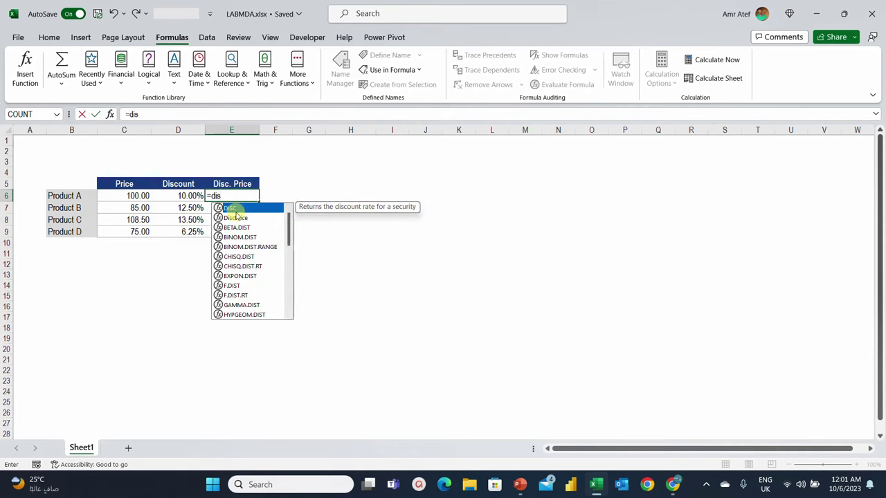
pyautogui.click(235, 218)
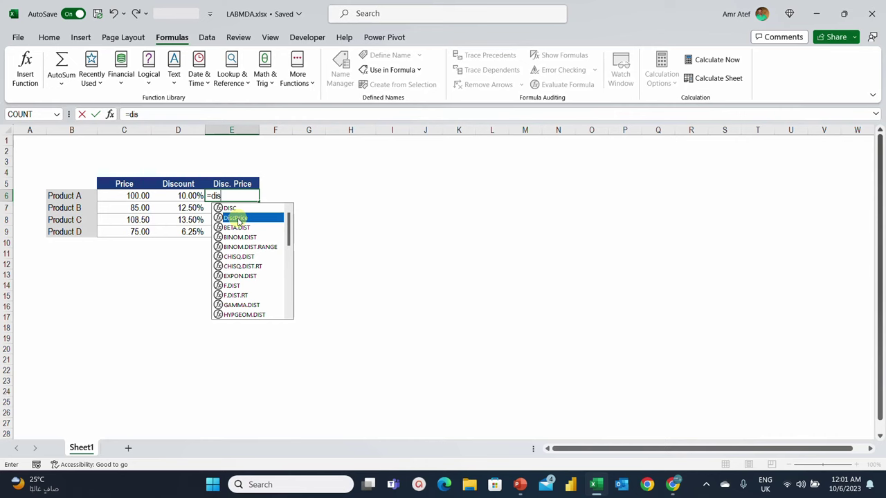
pyautogui.doubleClick(238, 219)
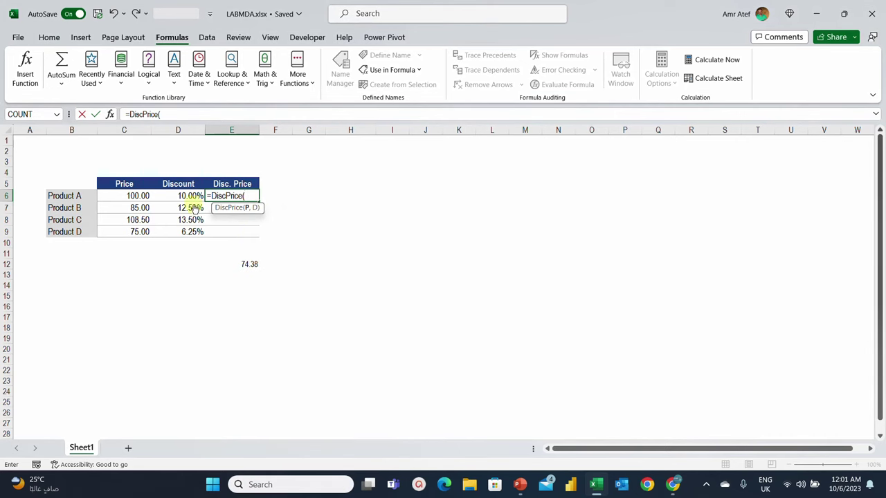
pyautogui.click(139, 196)
pyautogui.write(',')
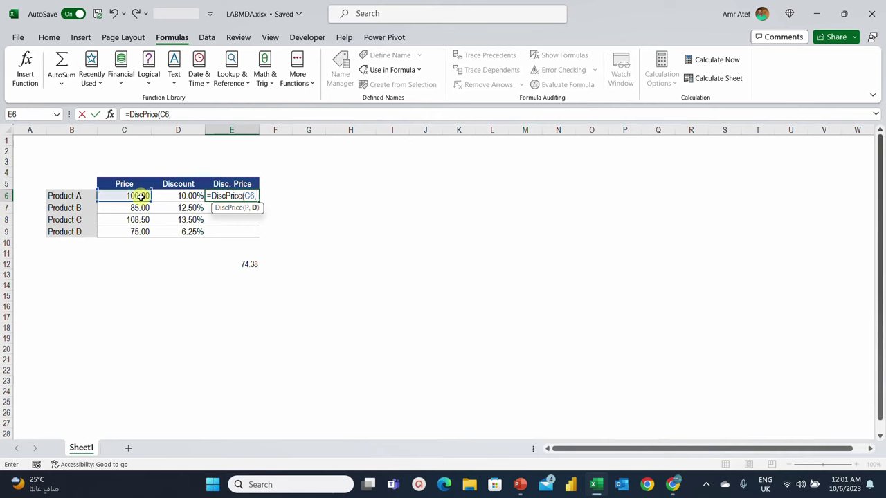
pyautogui.click(181, 195)
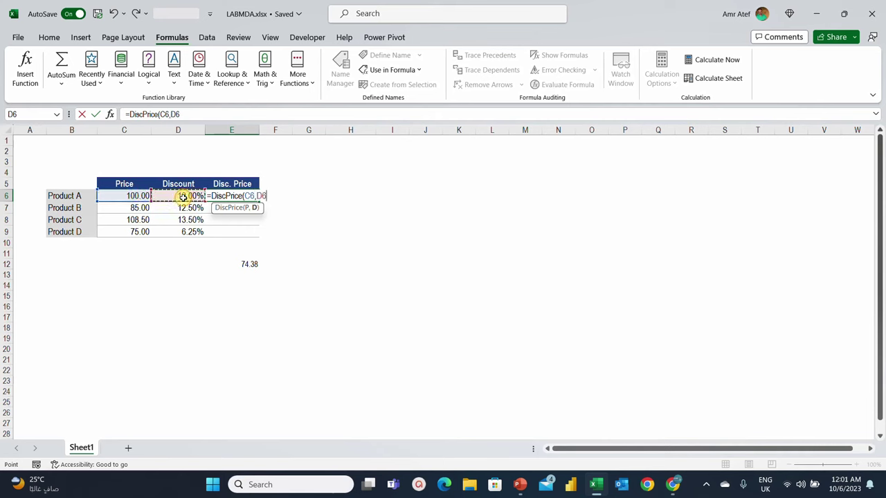
pyautogui.write(')')
pyautogui.press('Return')
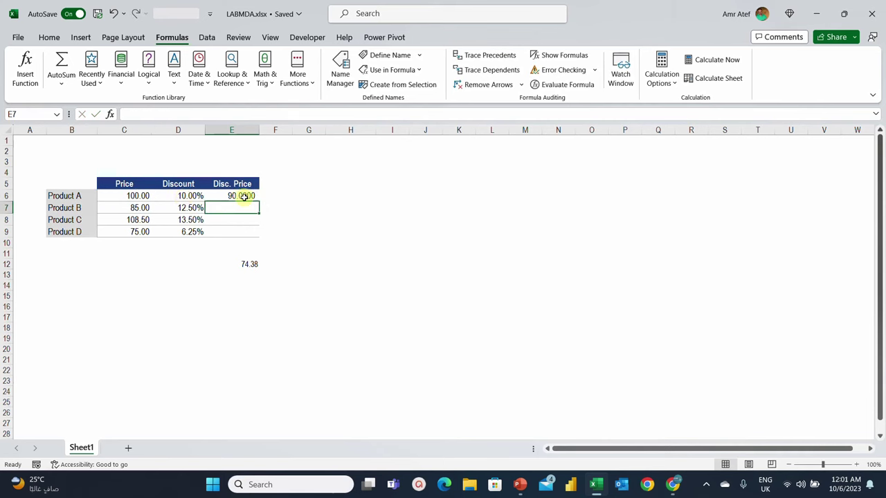
# Fill the DiscPrice formula from E6 down to E9 for the remaining products and reselect E6.
pyautogui.click(243, 196)
pyautogui.moveTo(257, 201); pyautogui.dragTo(260, 234)
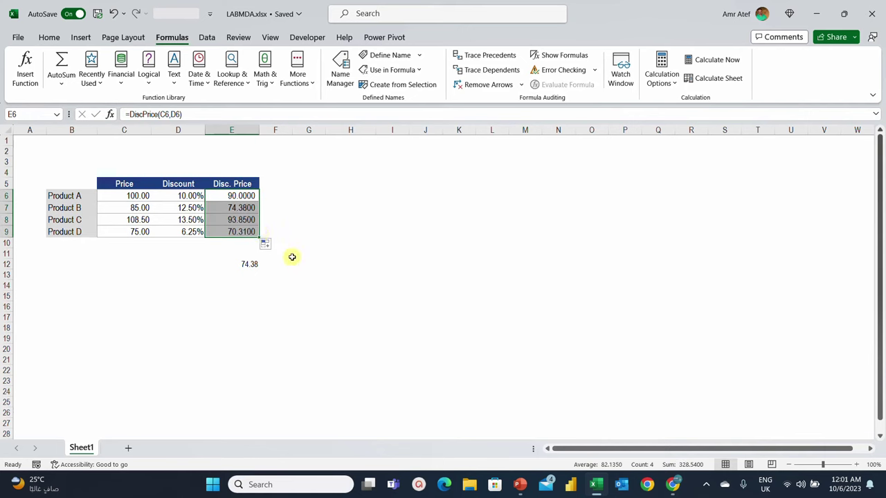
pyautogui.click(253, 198)
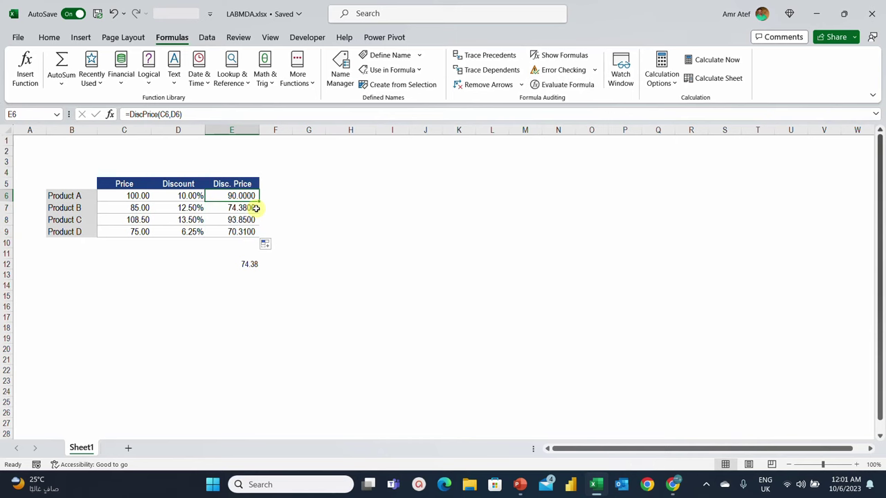